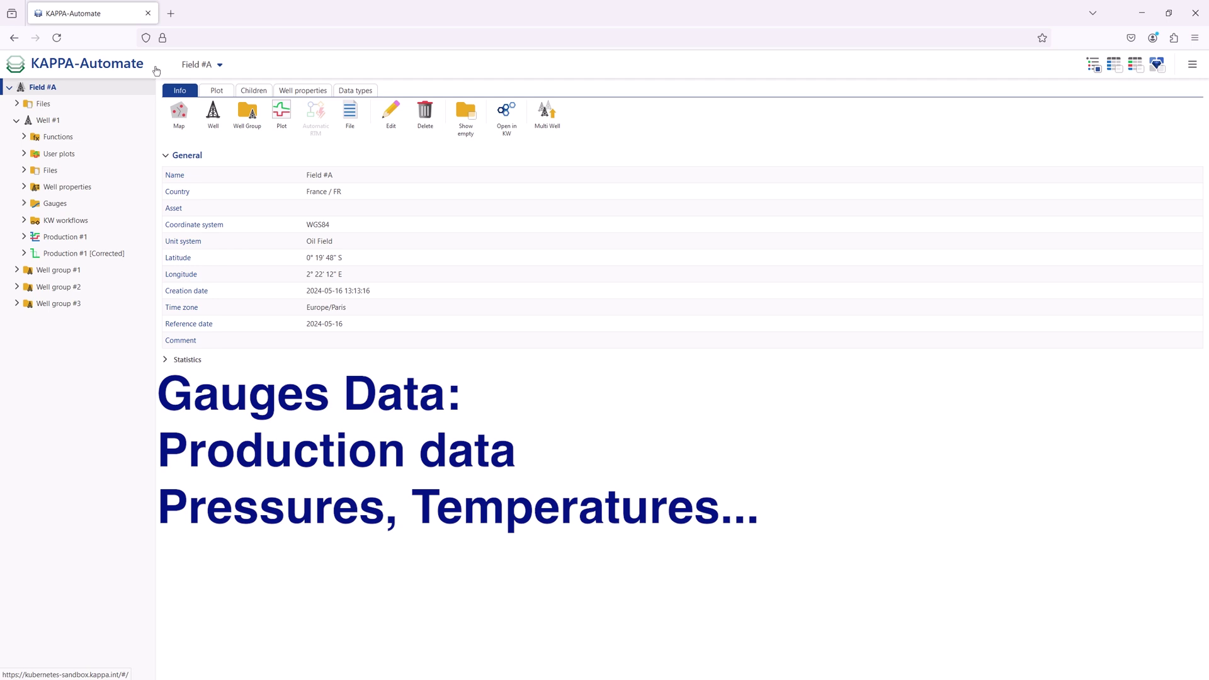
Expand the Gauges folder and Production #1 of the first Well #1 in Field #A to examine their data
click(73, 122)
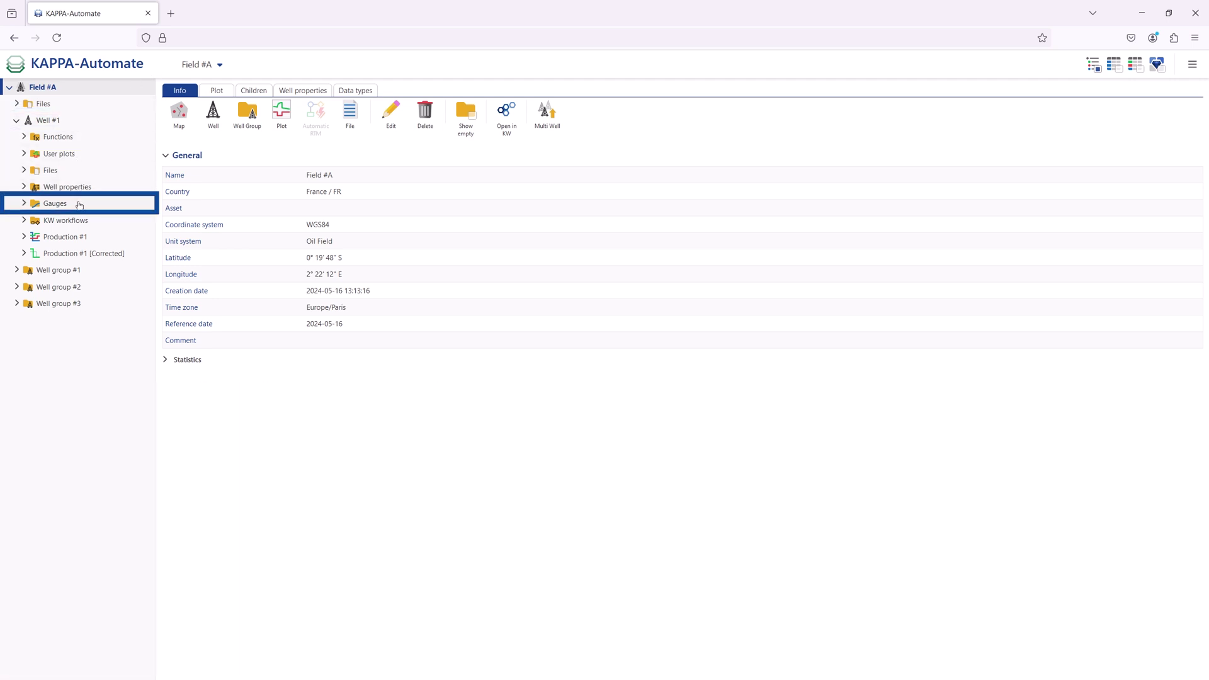
click(24, 204)
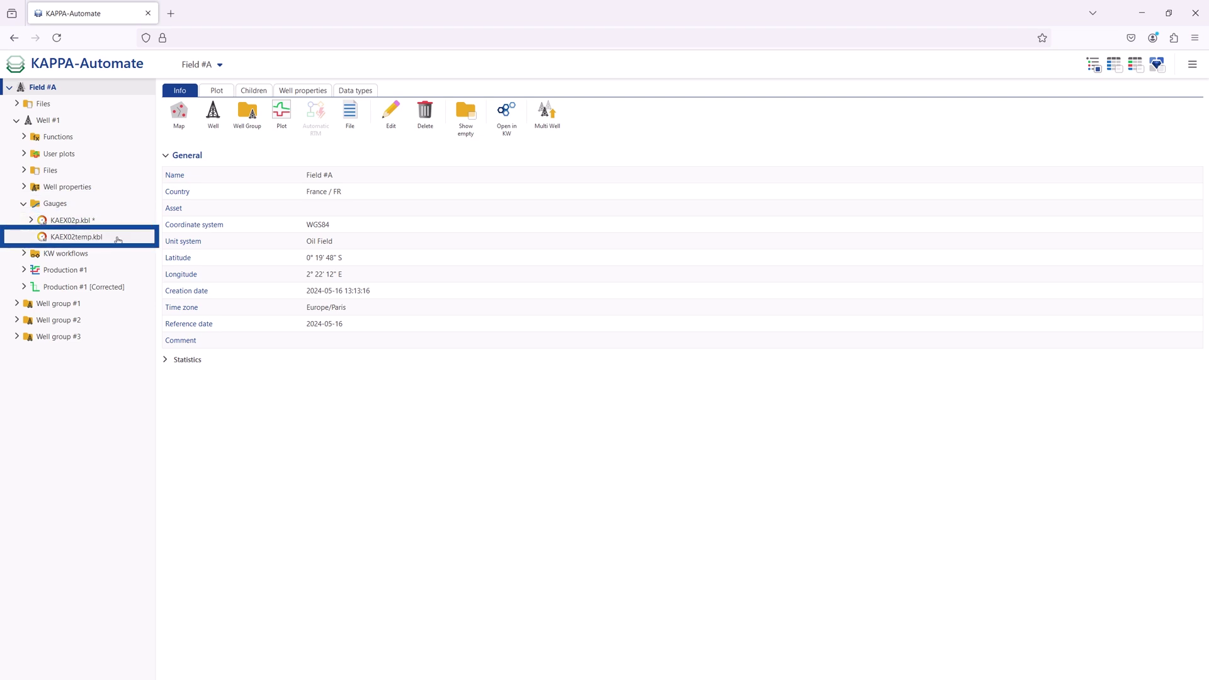
click(24, 270)
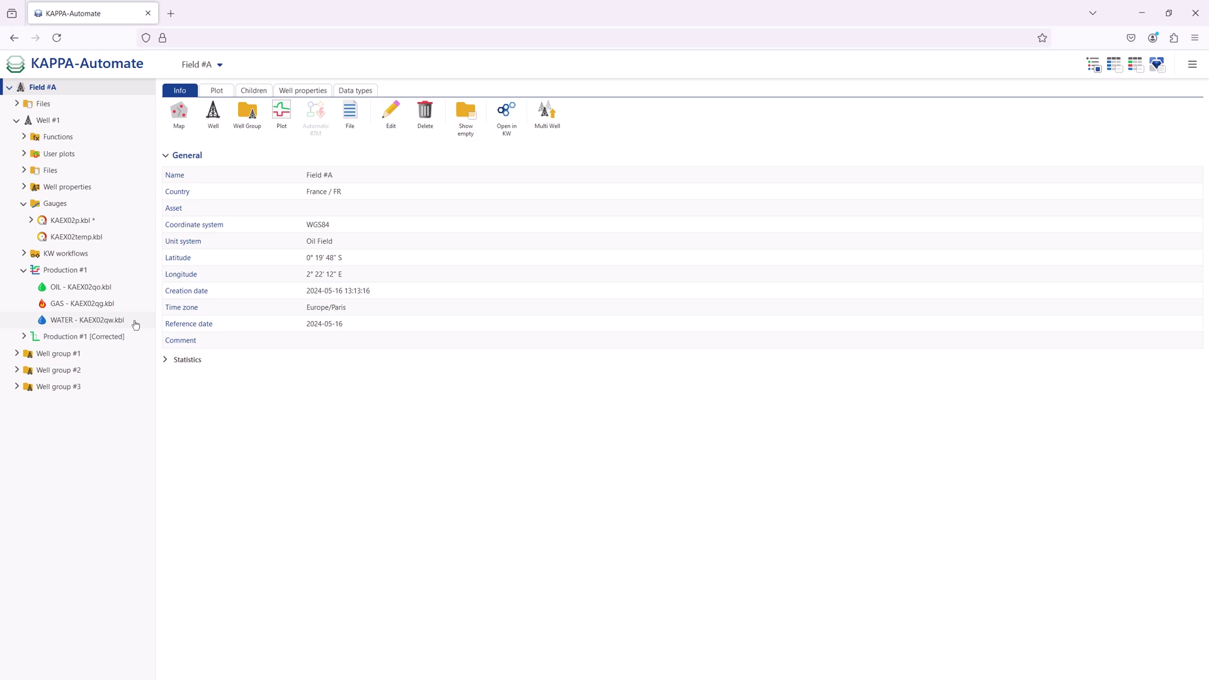
Expand Well group #1 and open its Well #1
click(25, 353)
click(23, 371)
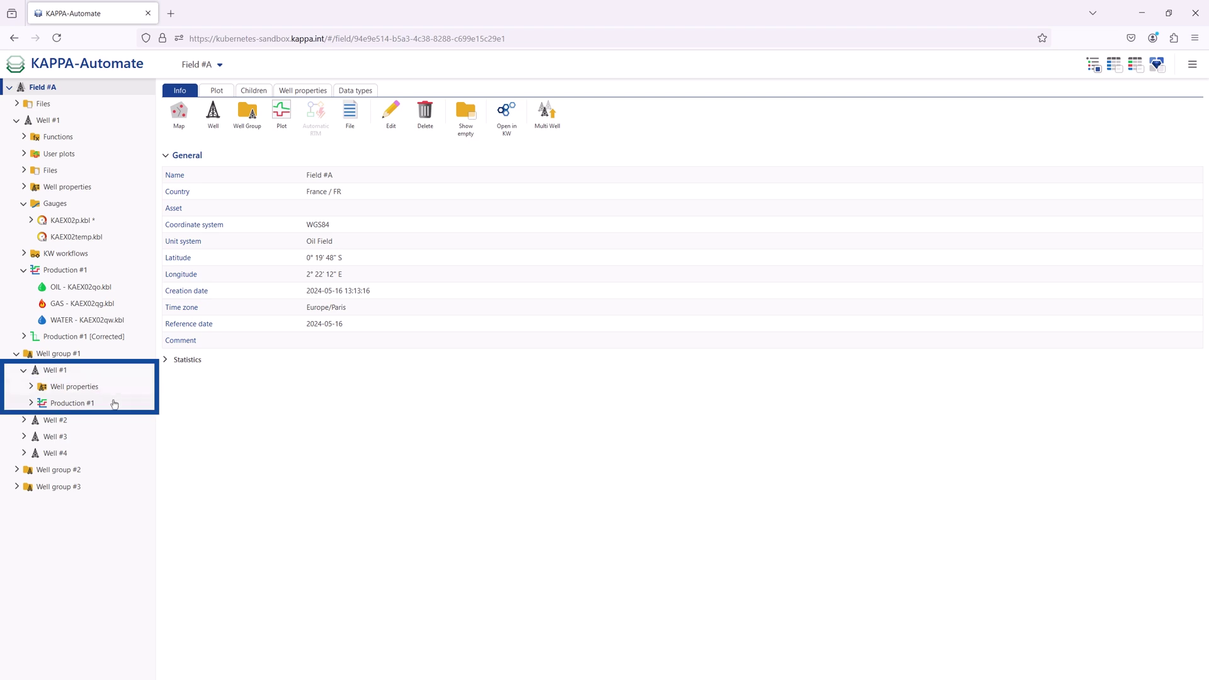
click(120, 373)
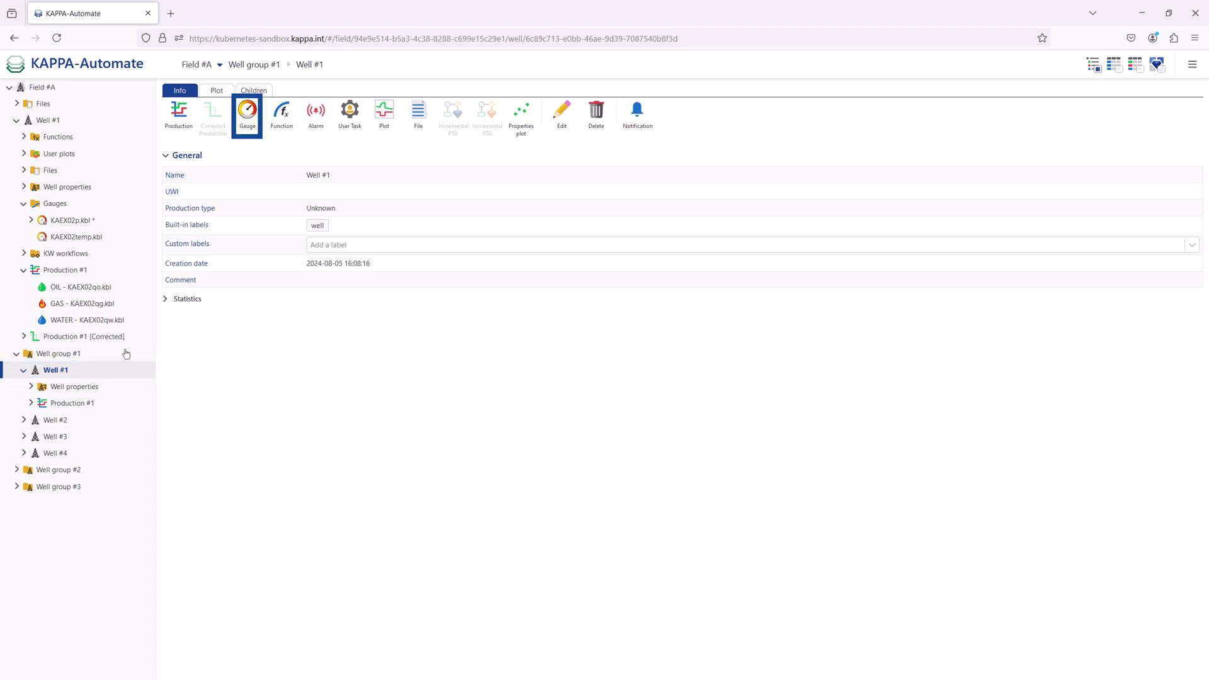
Start loading a new gauge from the BLI Gauges data source, 0_Training level, using the tag KAEX02p.kbl
click(250, 135)
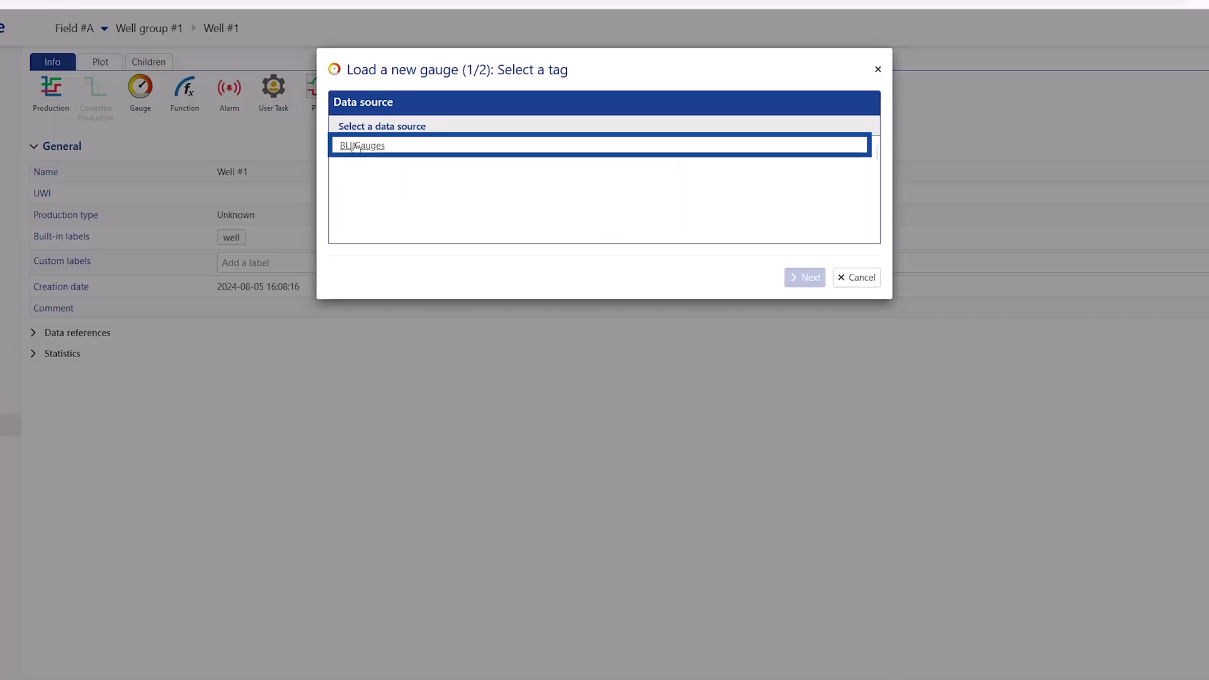
click(406, 148)
click(407, 129)
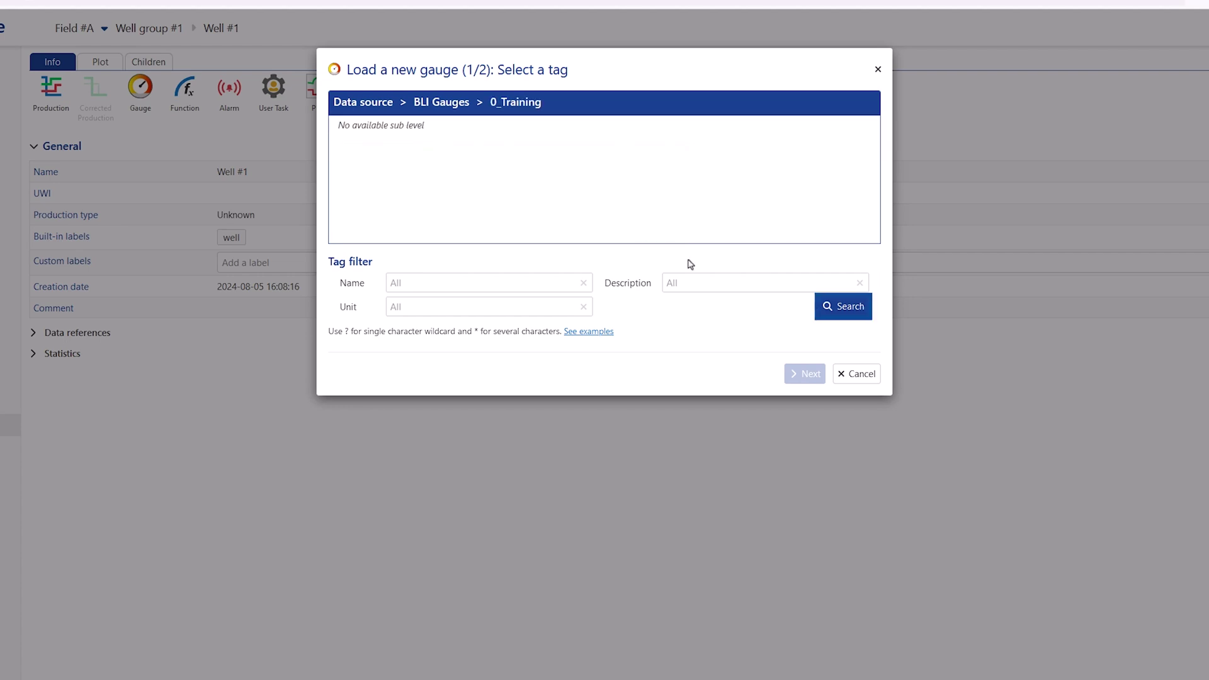
click(839, 308)
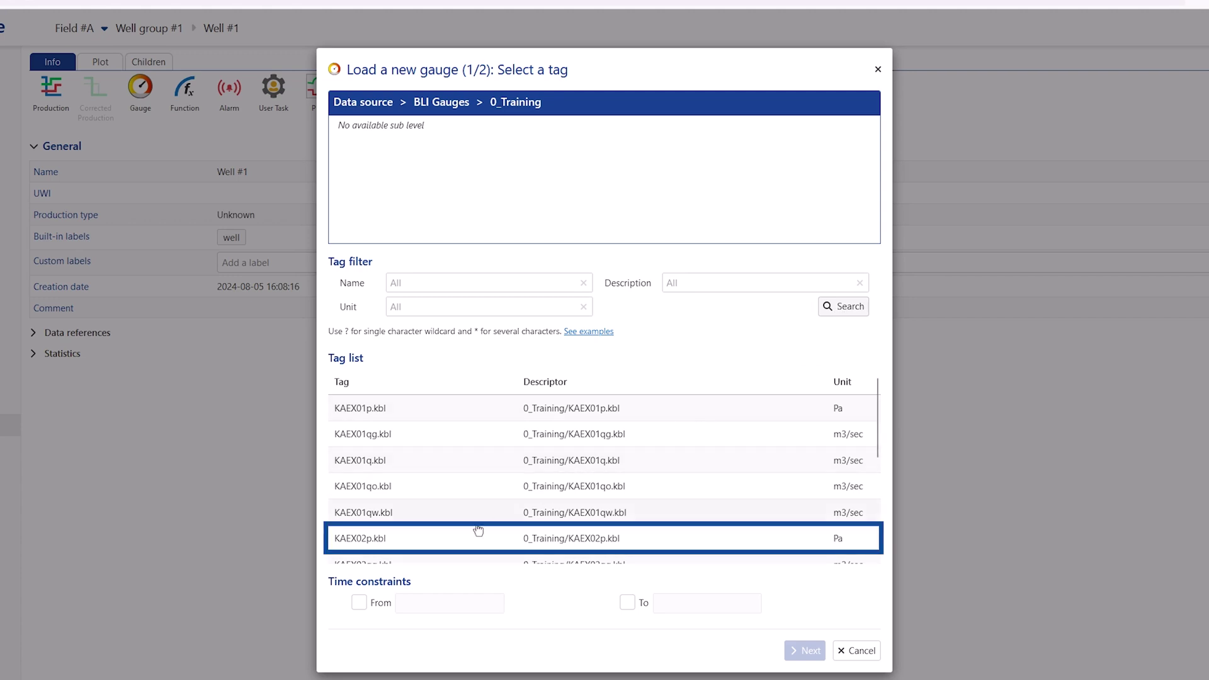
click(457, 542)
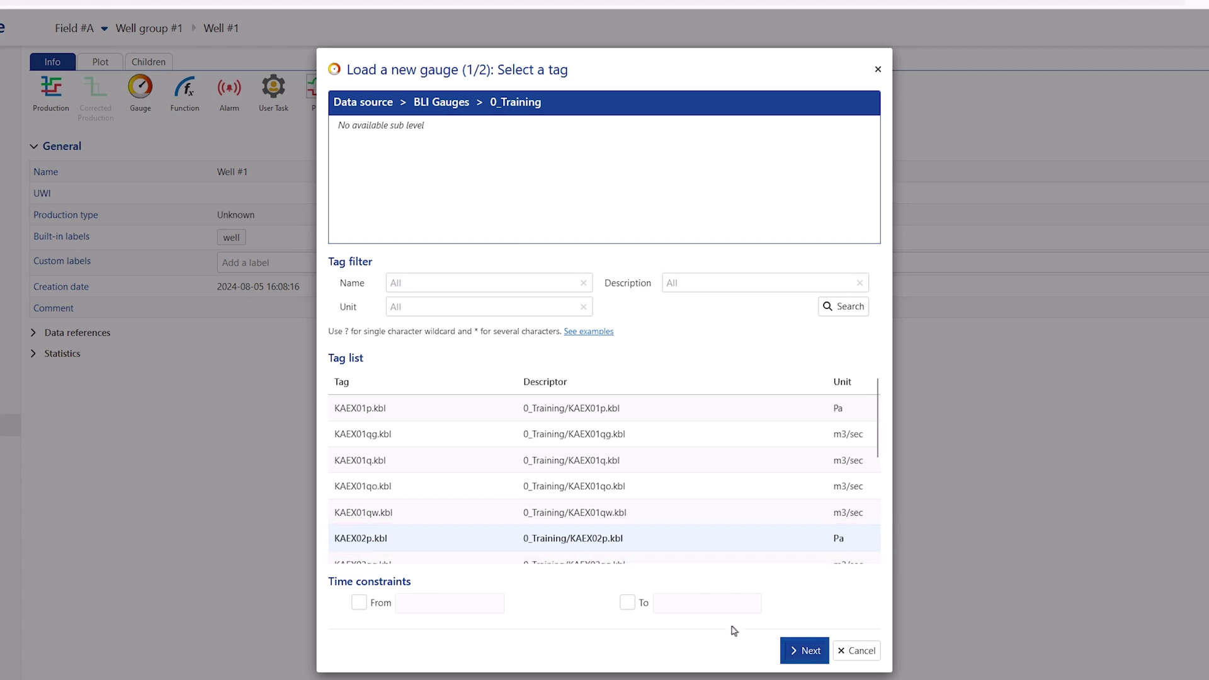
click(811, 650)
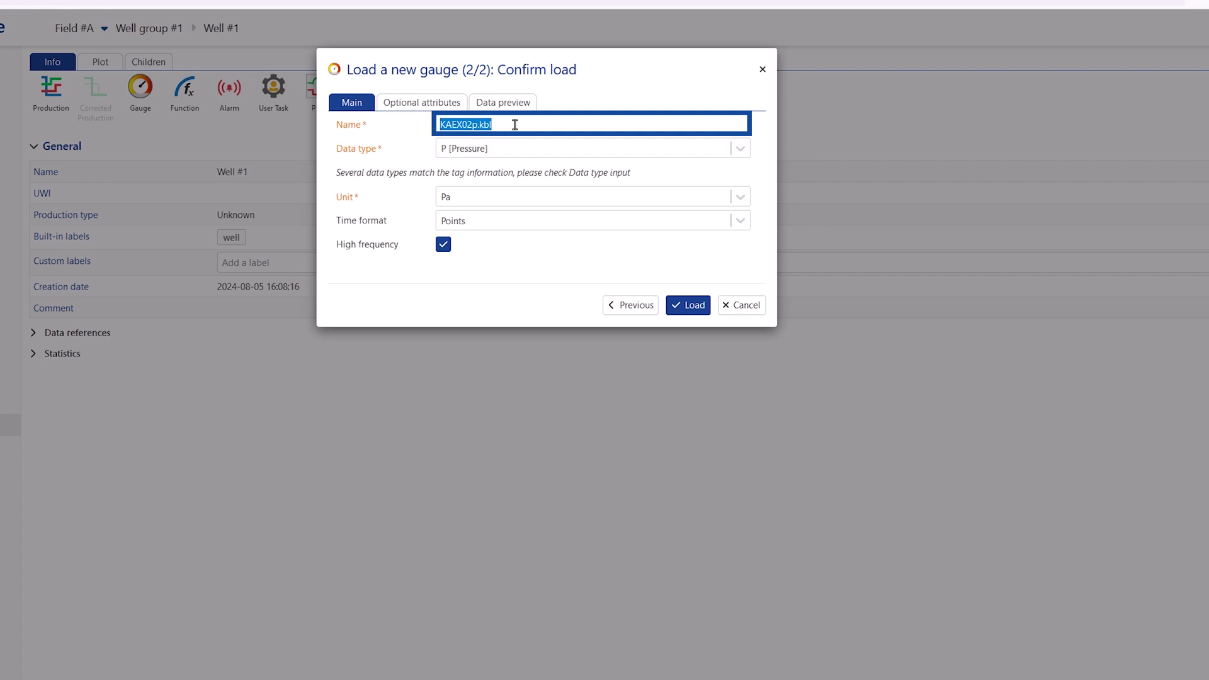
Review the new gauge's data type, unit and time format options, and examine its data preview
click(740, 150)
click(740, 151)
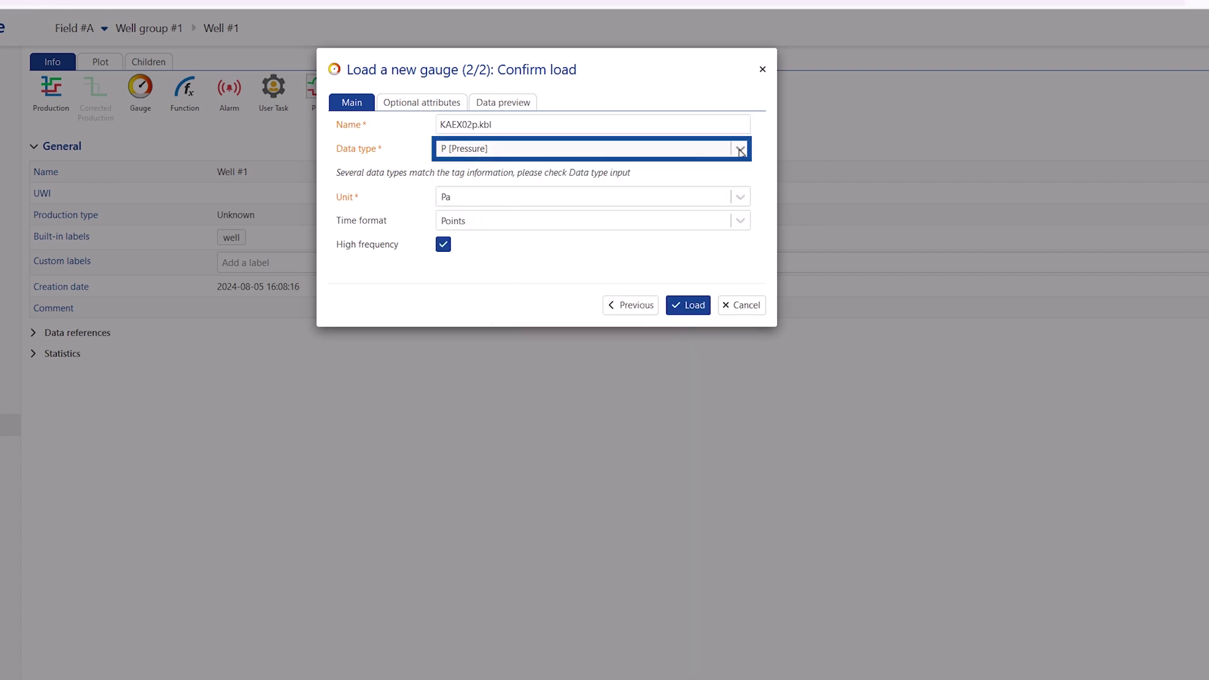
click(710, 200)
click(740, 197)
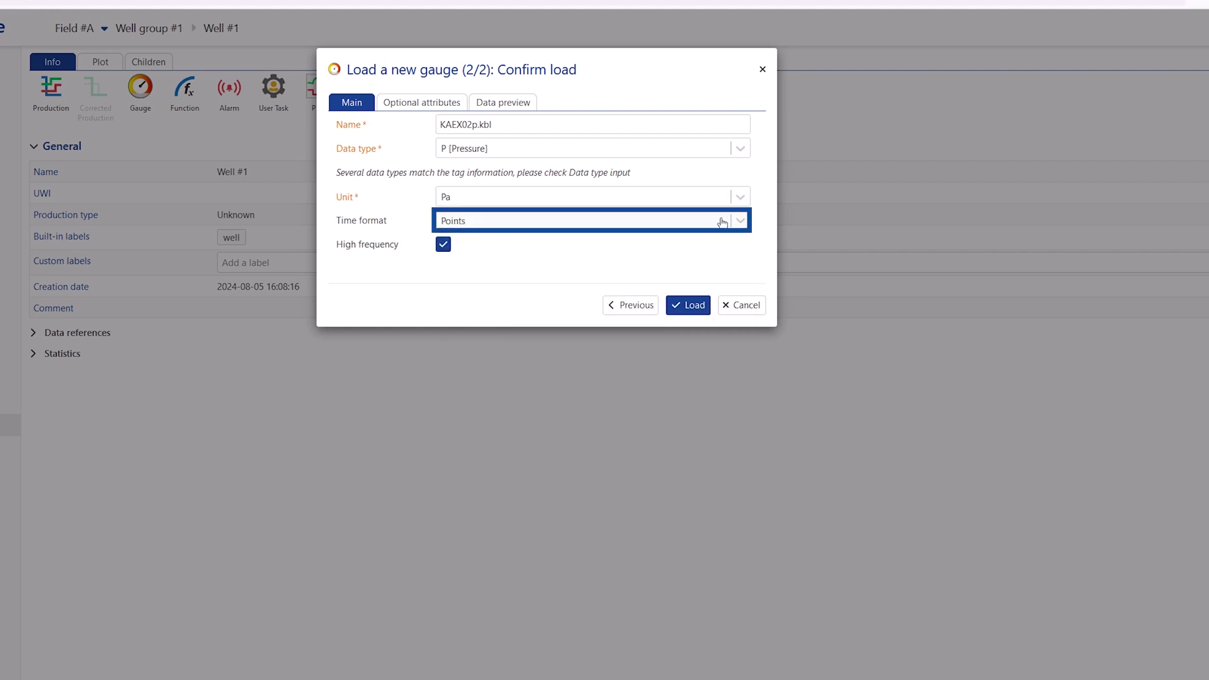
click(741, 222)
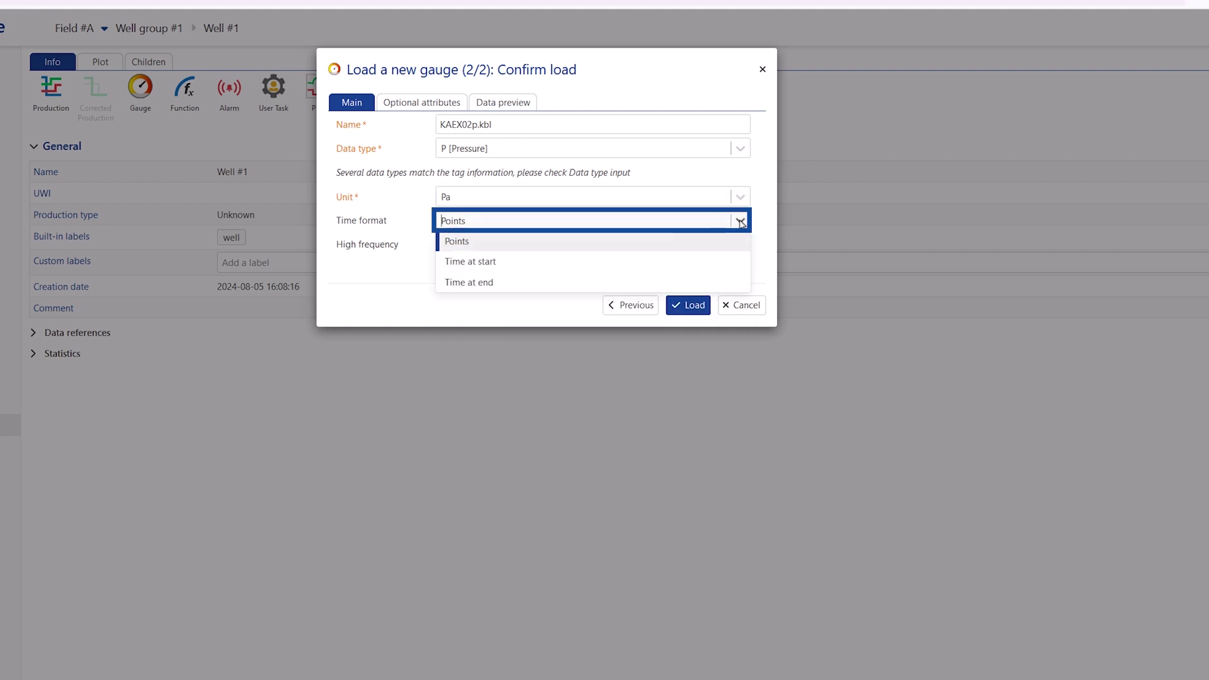
click(741, 221)
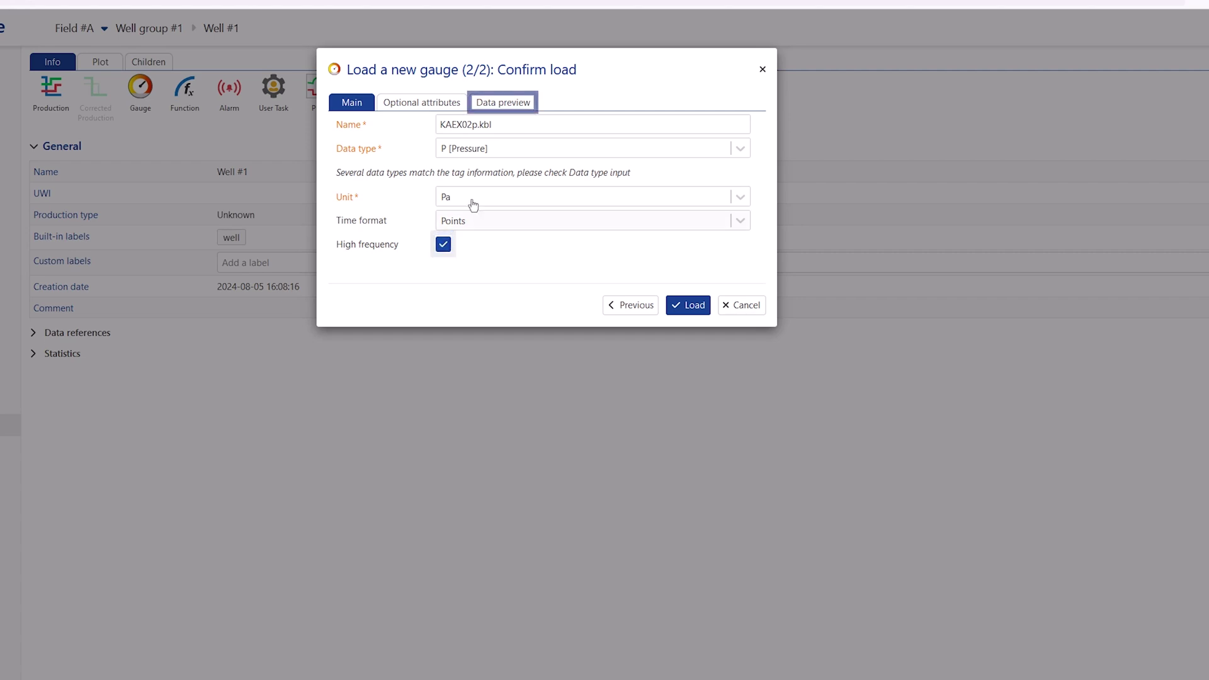
click(503, 102)
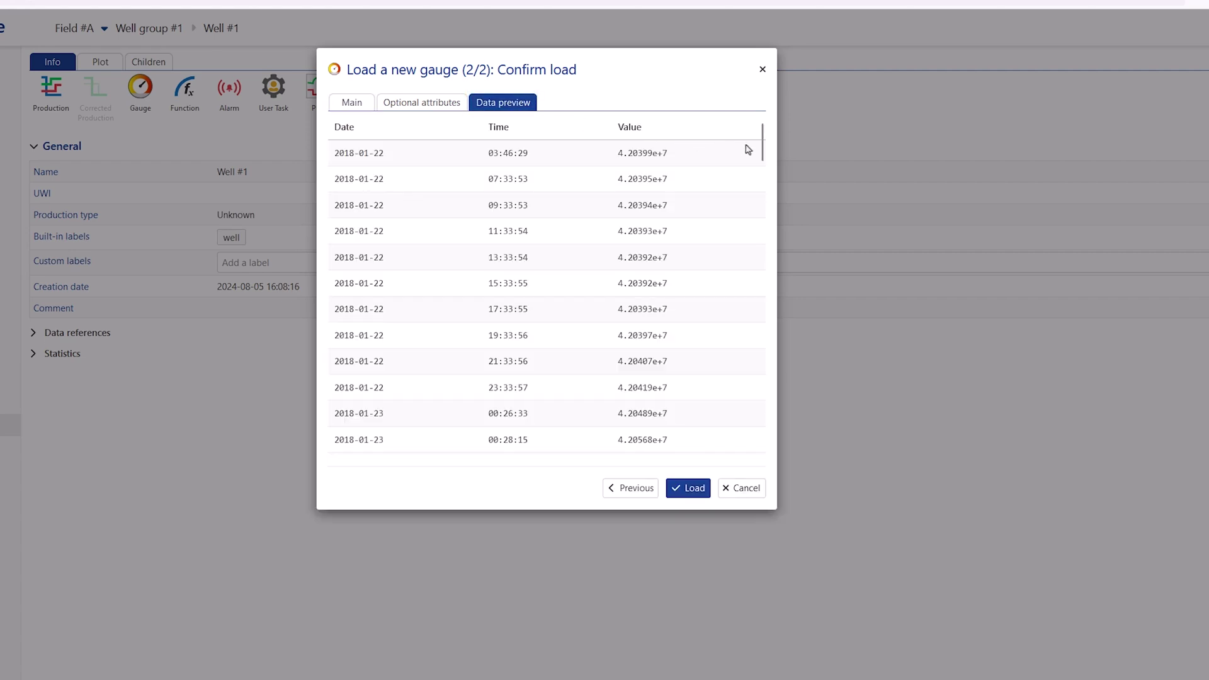
drag(763, 153, 763, 125)
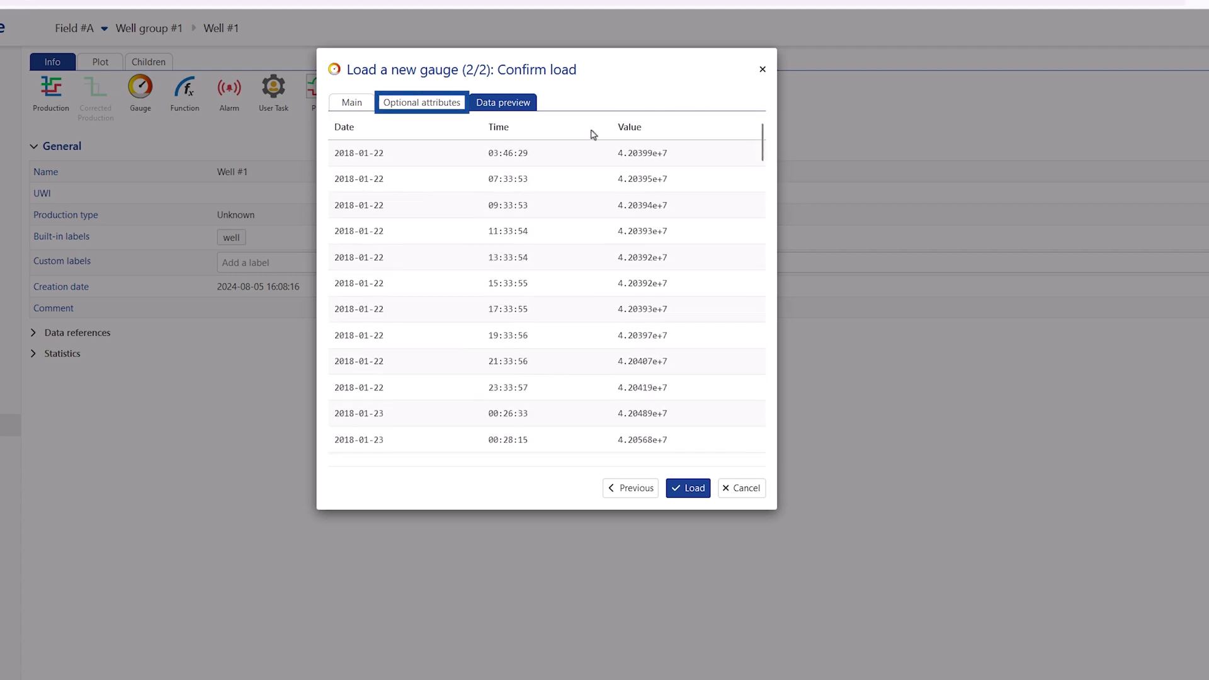
Set the gauge's optional MD attribute to 6000 ft, add the label "Label", and load the gauge
click(423, 106)
click(465, 150)
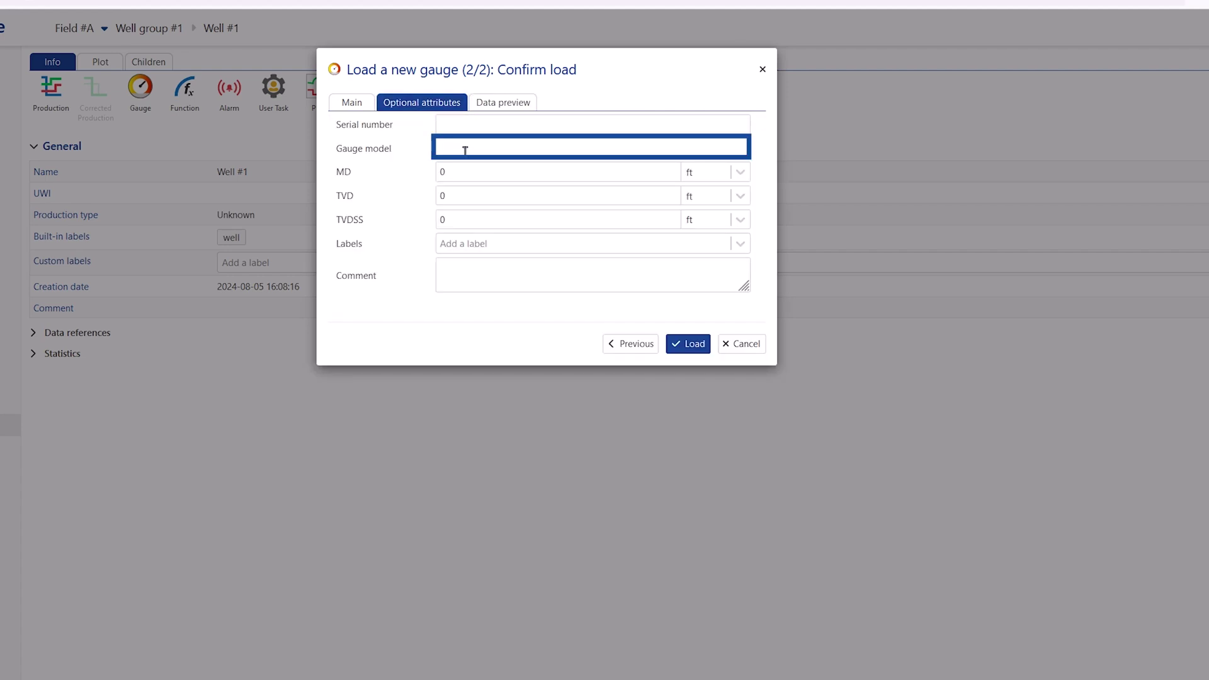
click(462, 167)
text(6000)
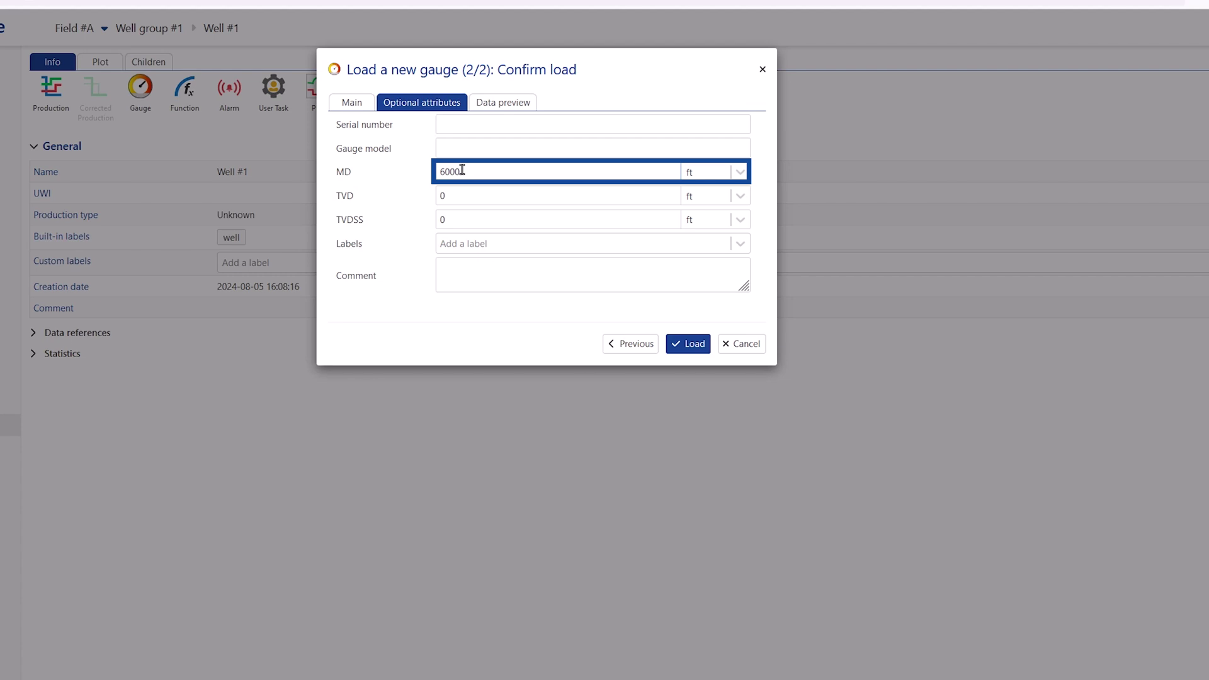
click(474, 130)
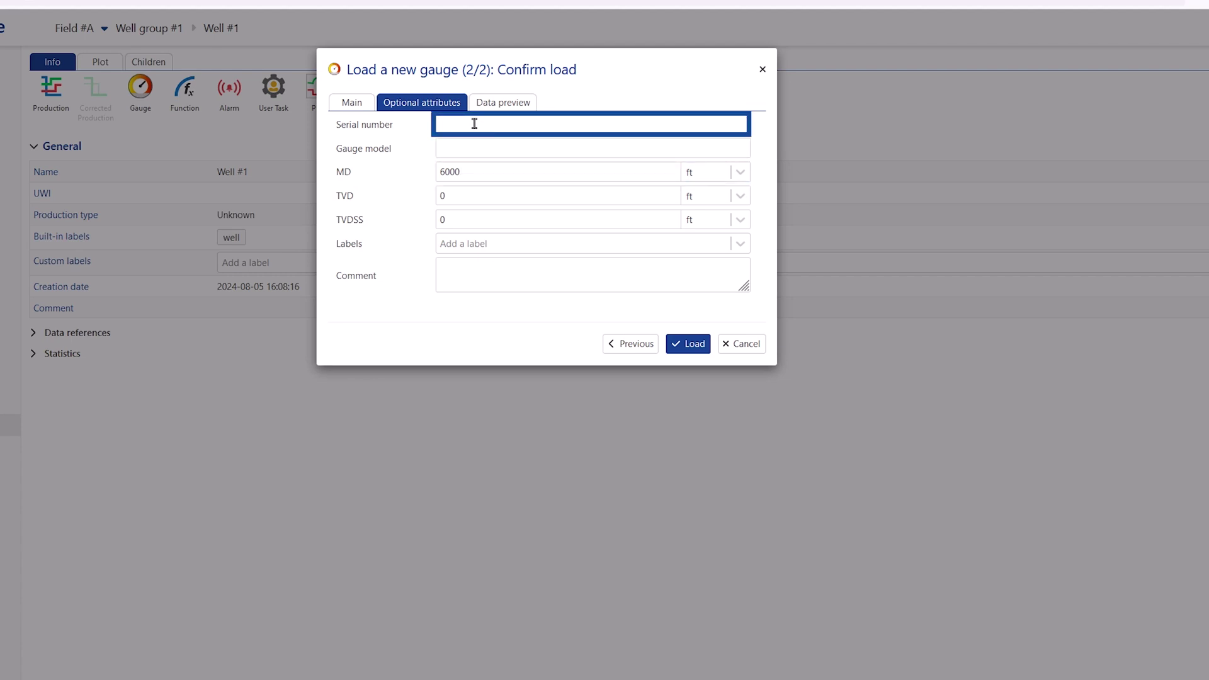
click(502, 247)
text(la)
click(481, 330)
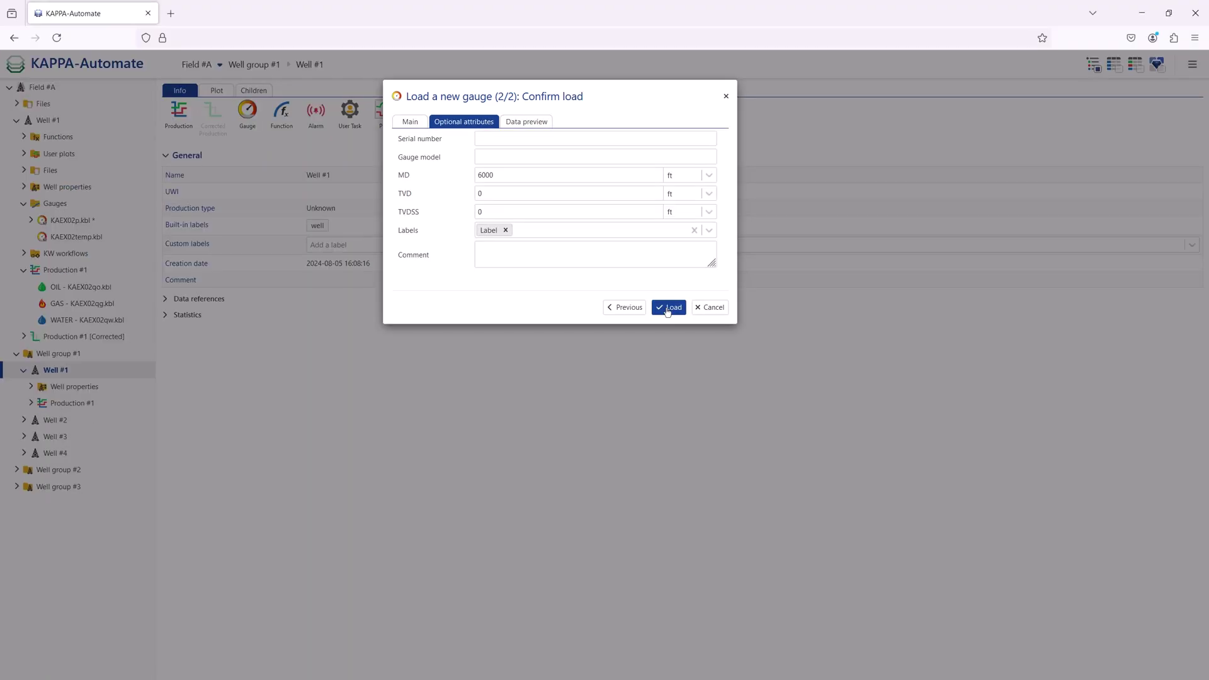
click(667, 309)
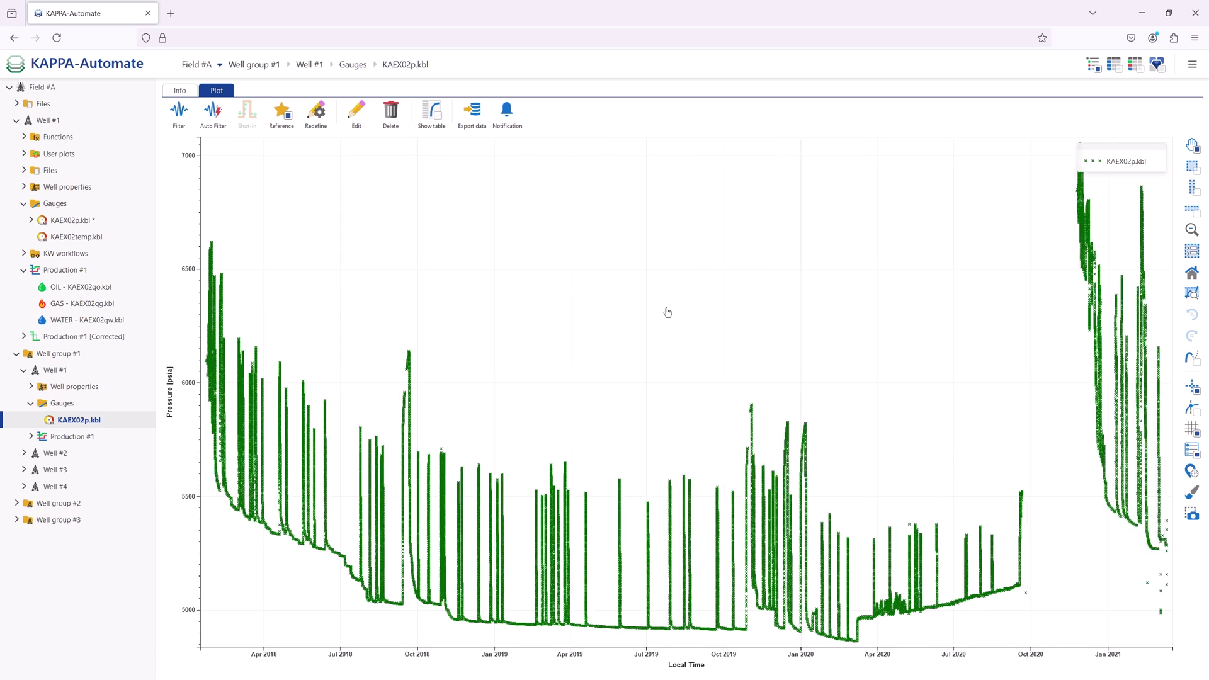
Review the loaded KAEX02p.kbl gauge, its parent Well #1 and the Gauges folder in Well group #1
click(104, 424)
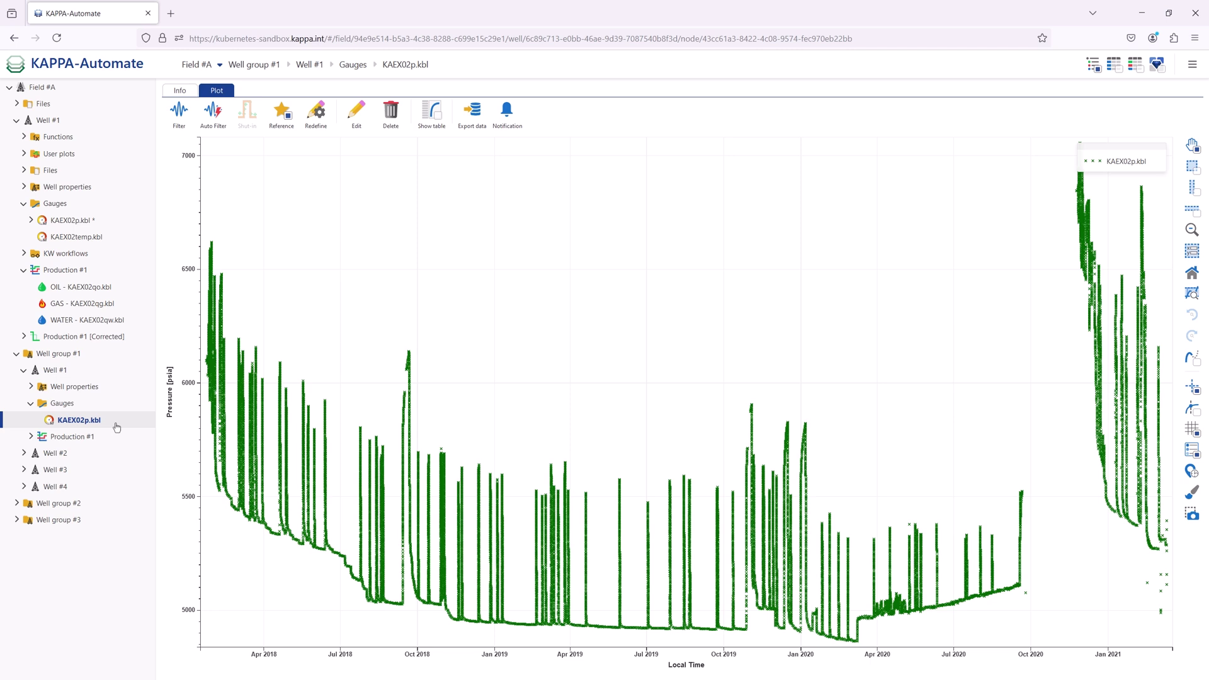
click(55, 370)
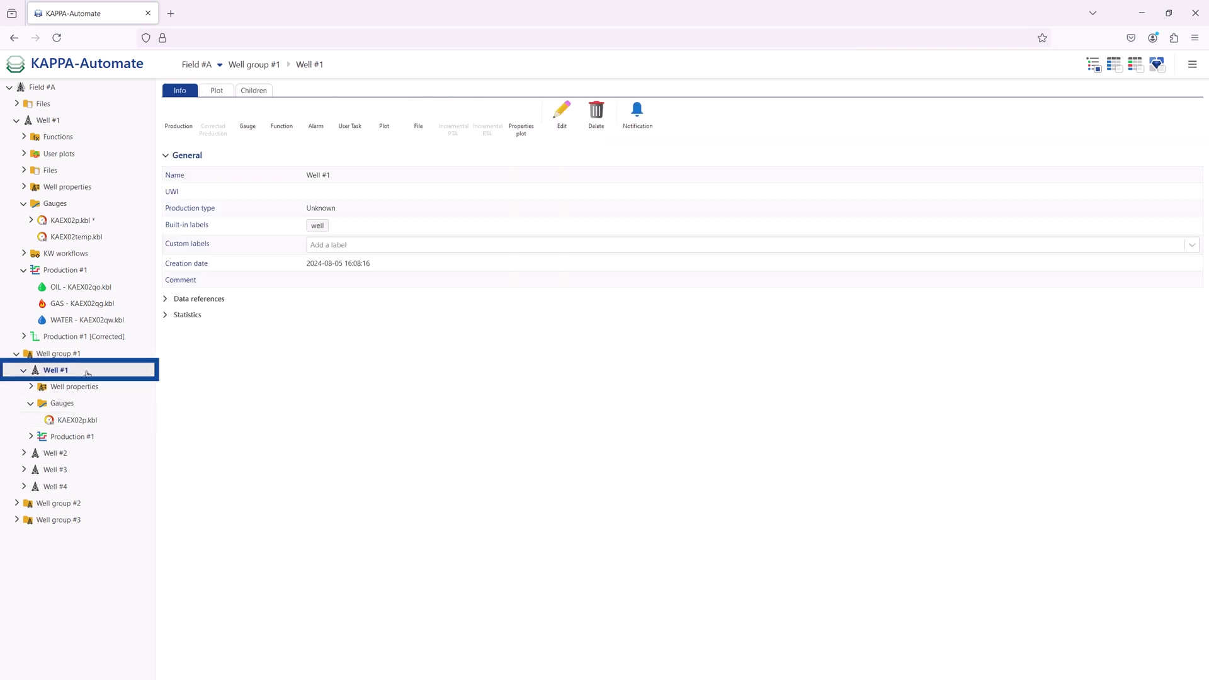
click(253, 139)
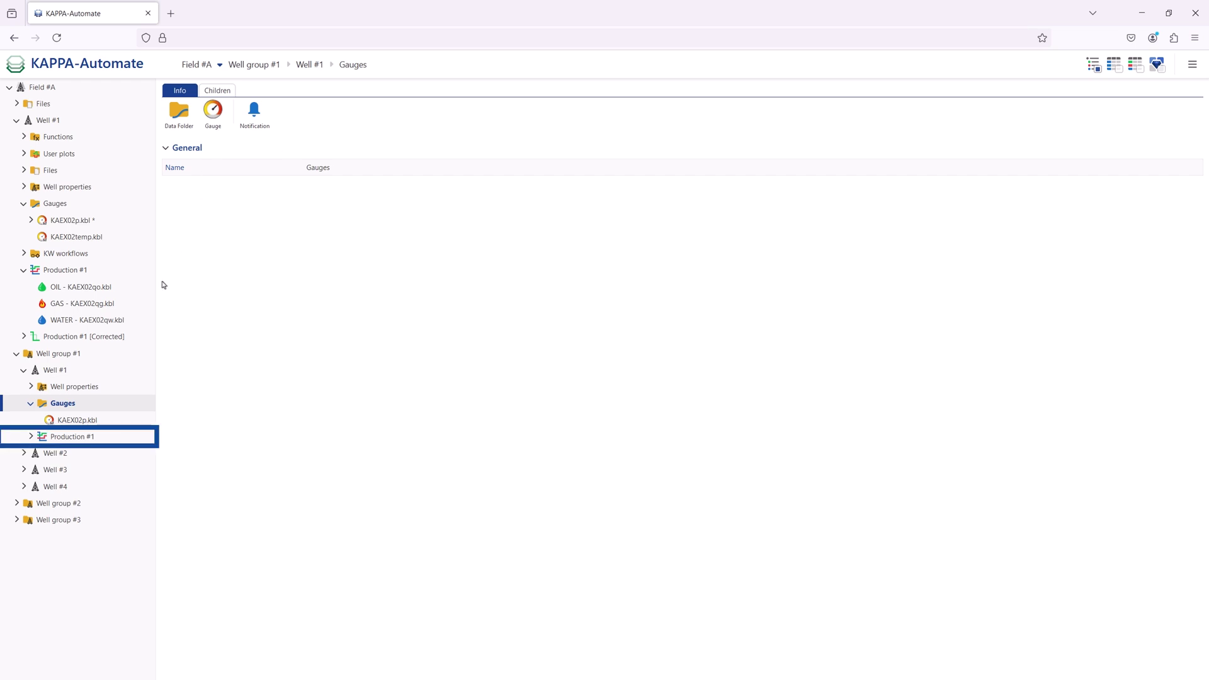
Open Production #1 under Well #1 in Well group #1
click(112, 439)
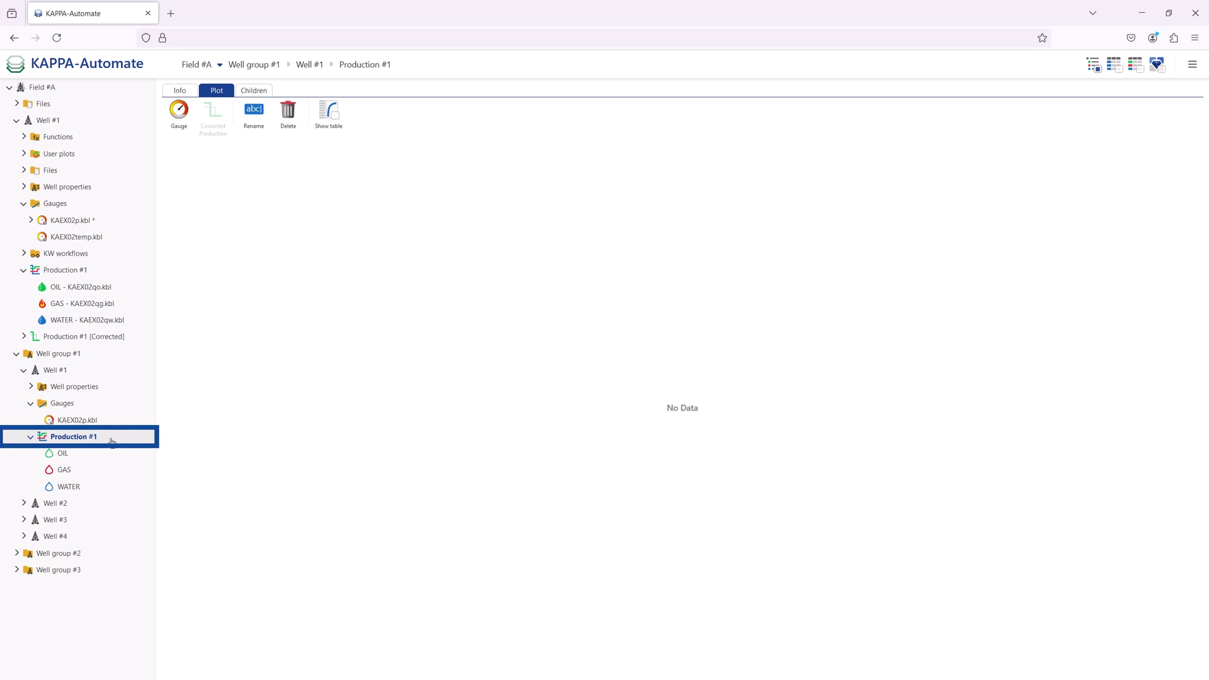